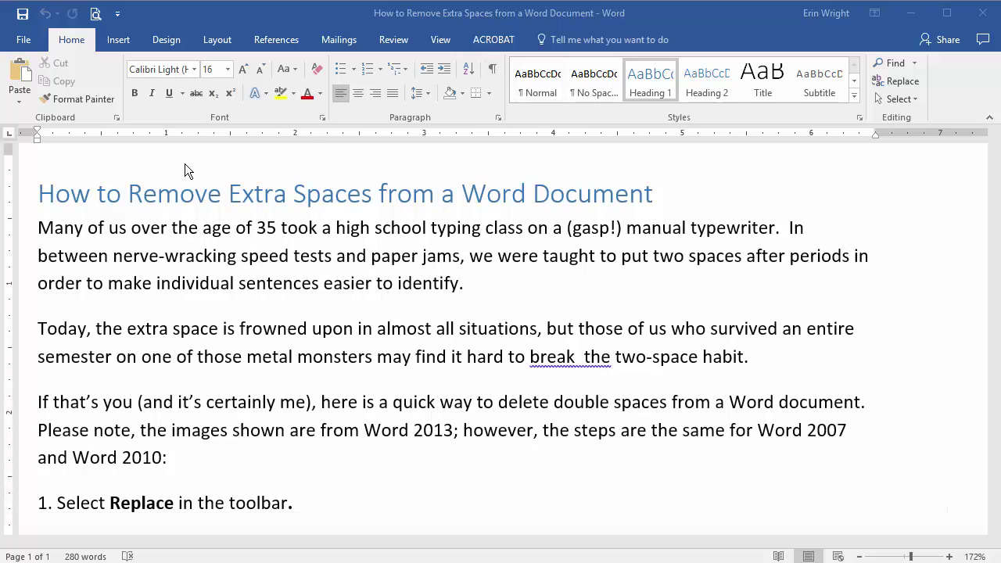
- Turn on Show/Hide ¶ so every space and paragraph mark in the article is visible
click(70, 38)
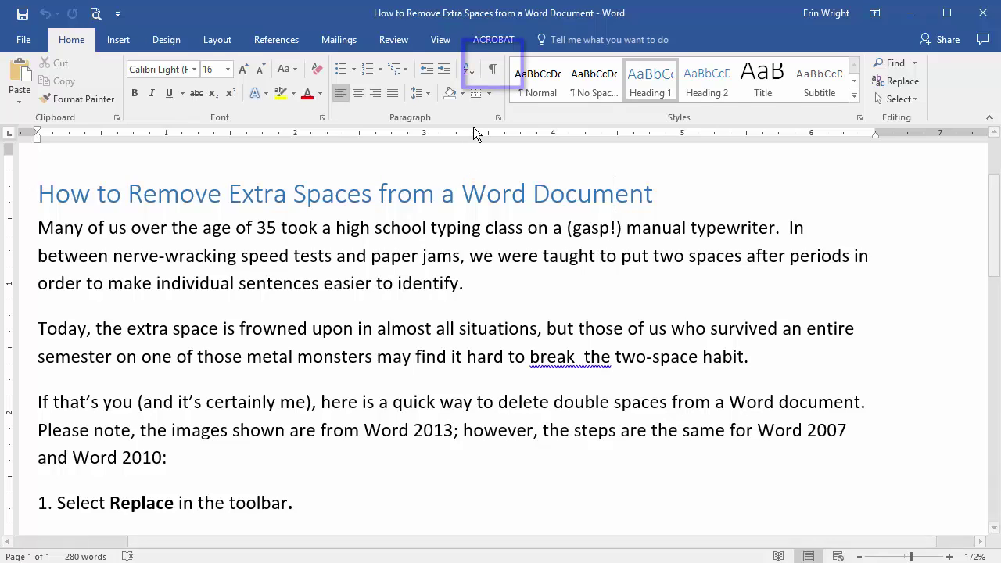
click(492, 69)
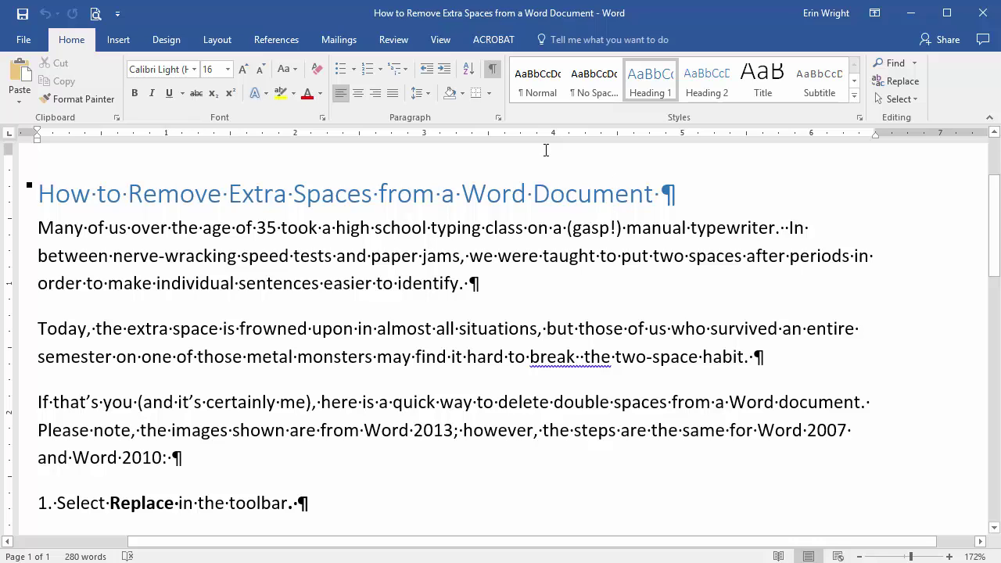
- On the Replace tab, set Find what to two spaces and Replace with to one space
click(896, 81)
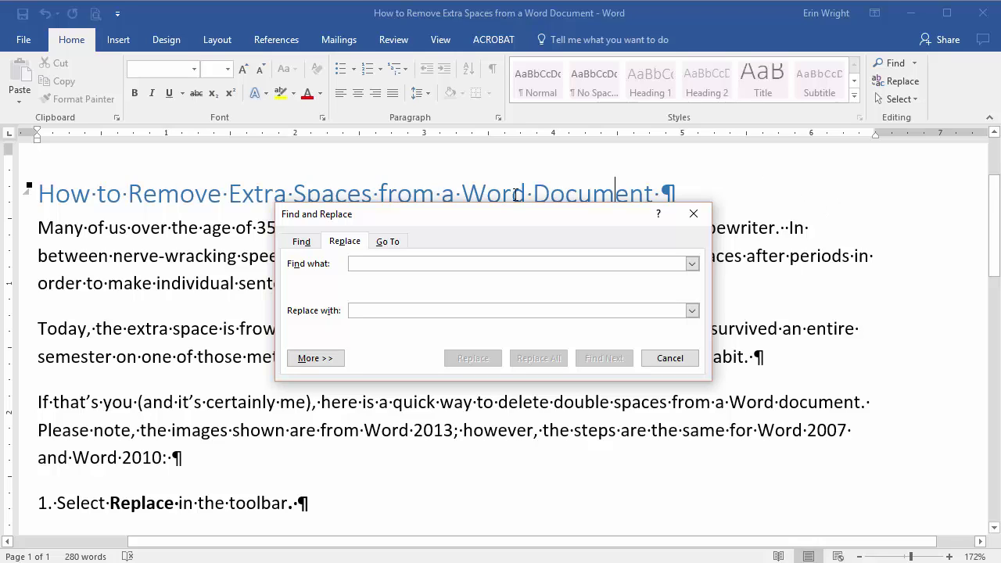
click(338, 243)
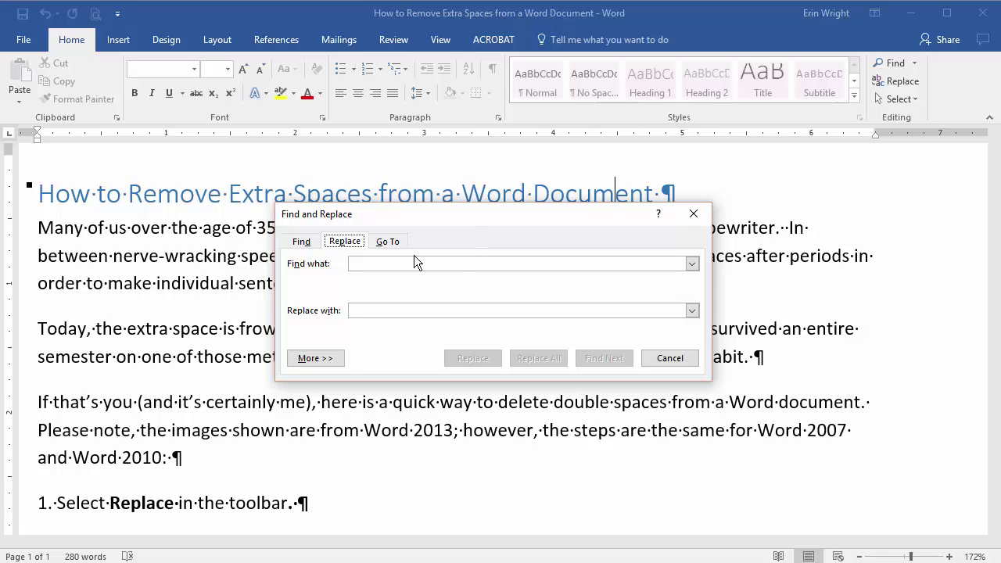
click(362, 266)
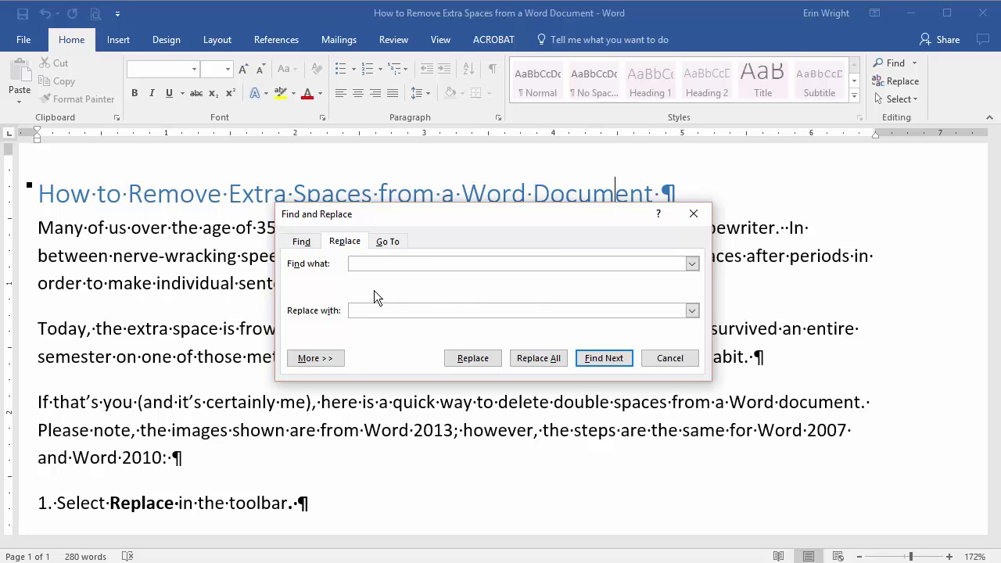
click(357, 308)
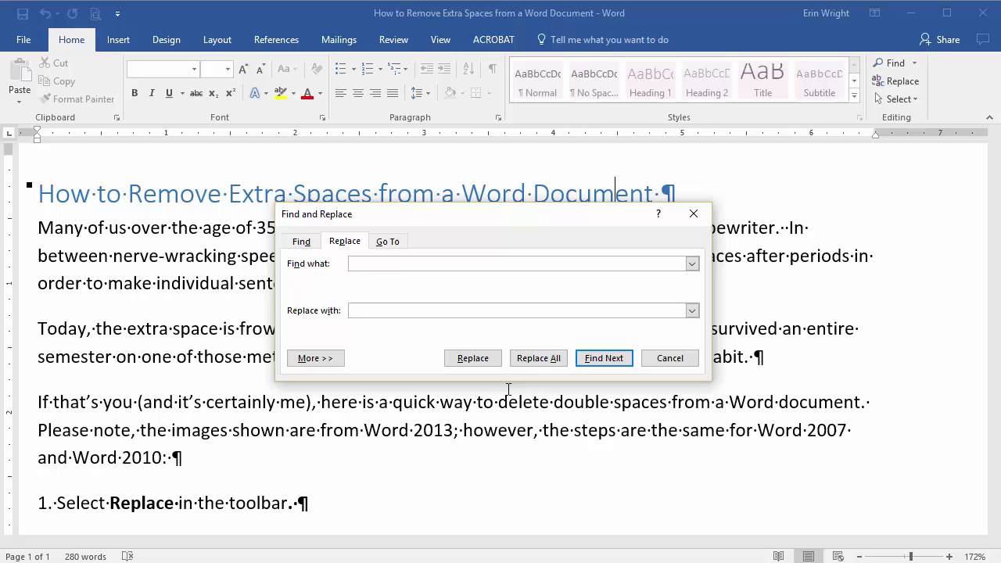
- Replace every double space in the document with a single space using Replace All
click(546, 361)
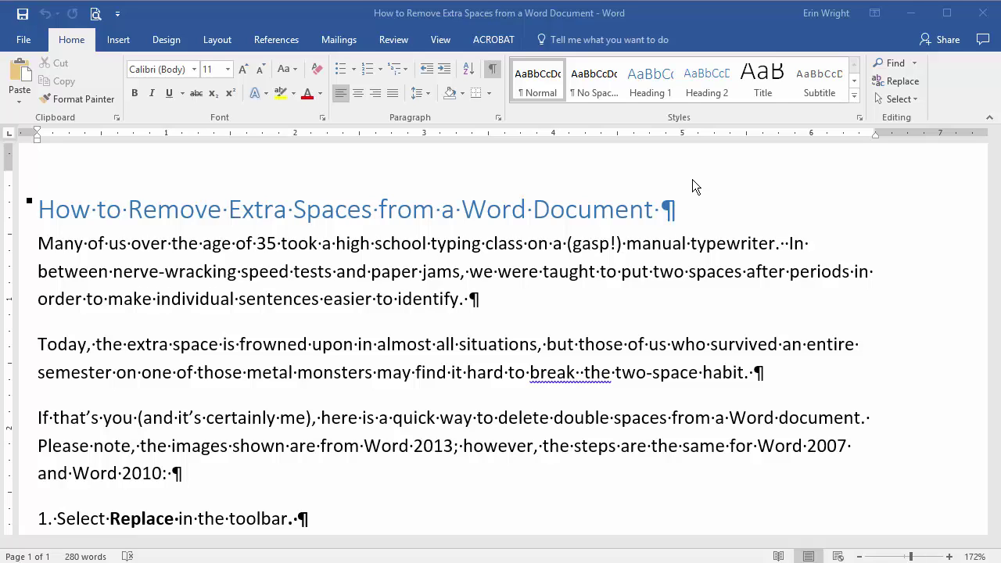
- Set up two spaces → one space again and find the first double space, after 'typewriter.'
click(908, 81)
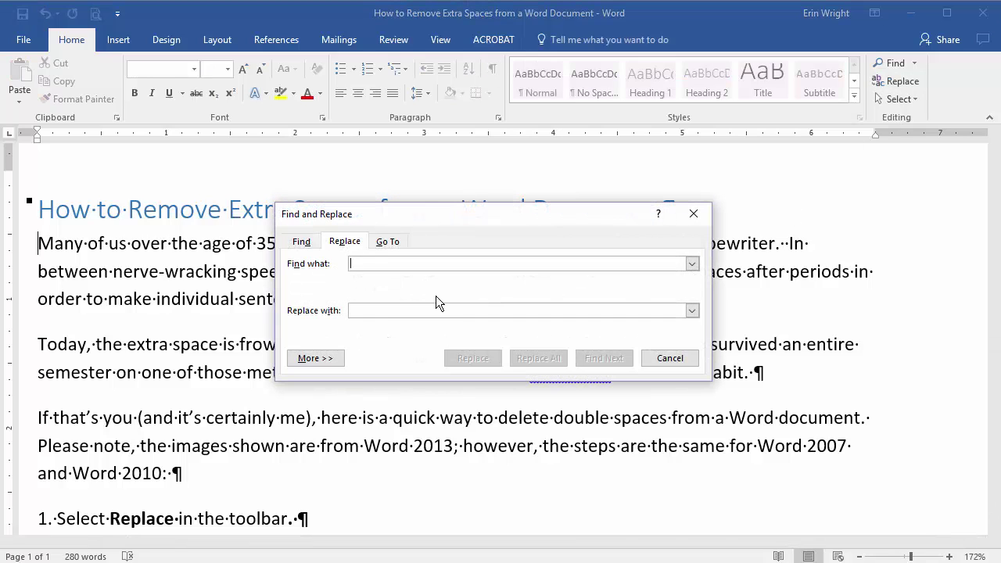
click(382, 306)
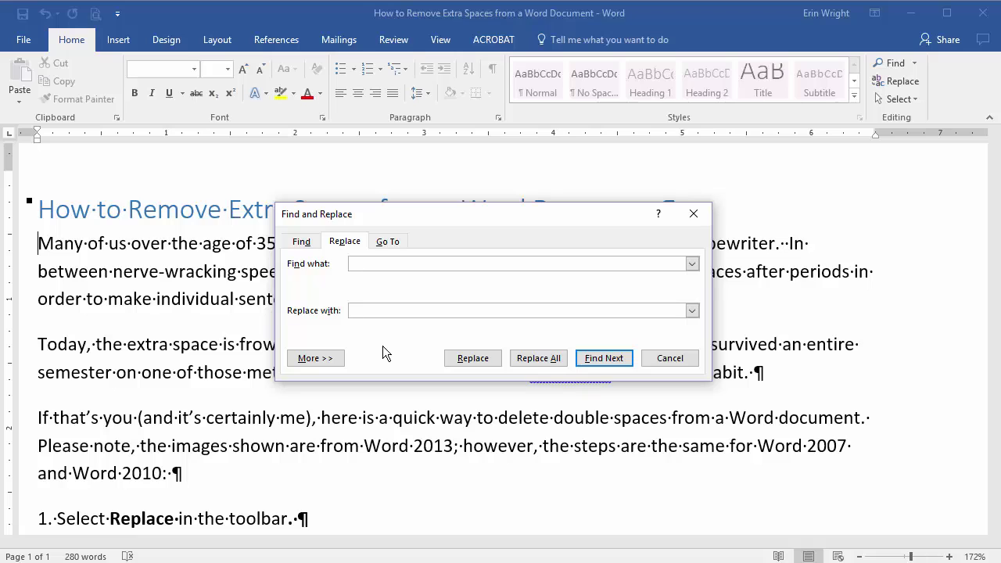
click(591, 358)
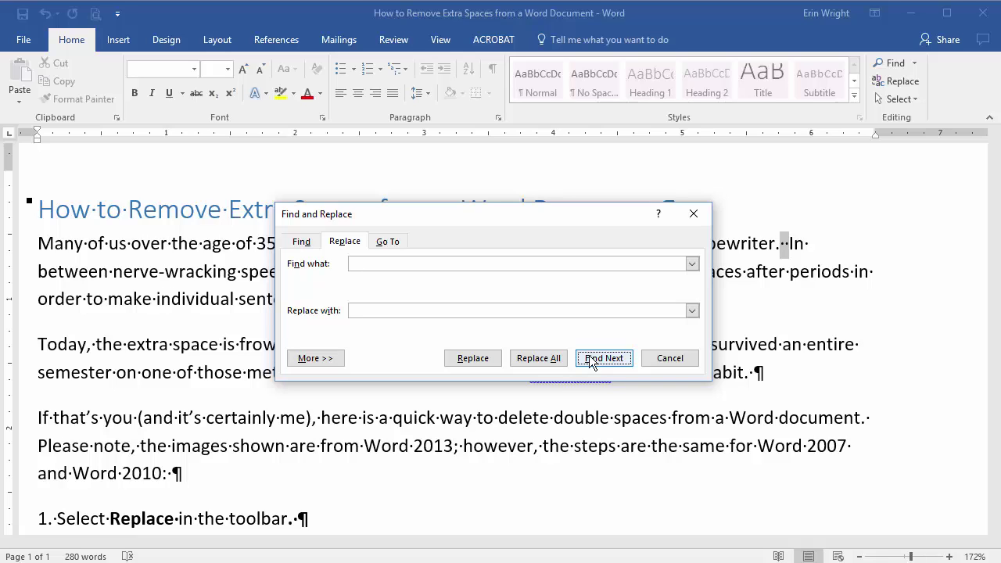
- Replace double spaces individually, including after 'typewriter.' and 'spaces.', then dismiss the end-of-search messages
click(481, 359)
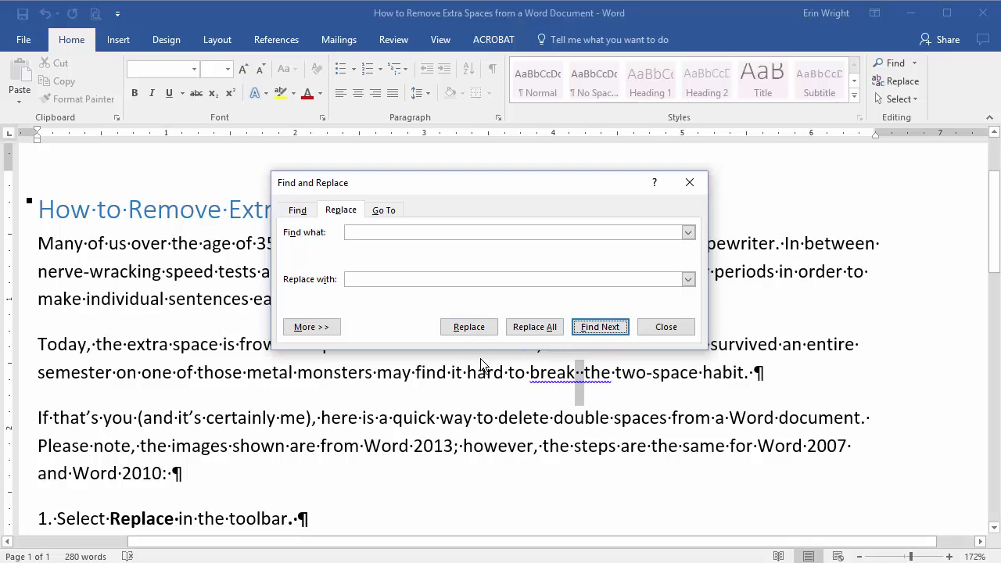
click(466, 326)
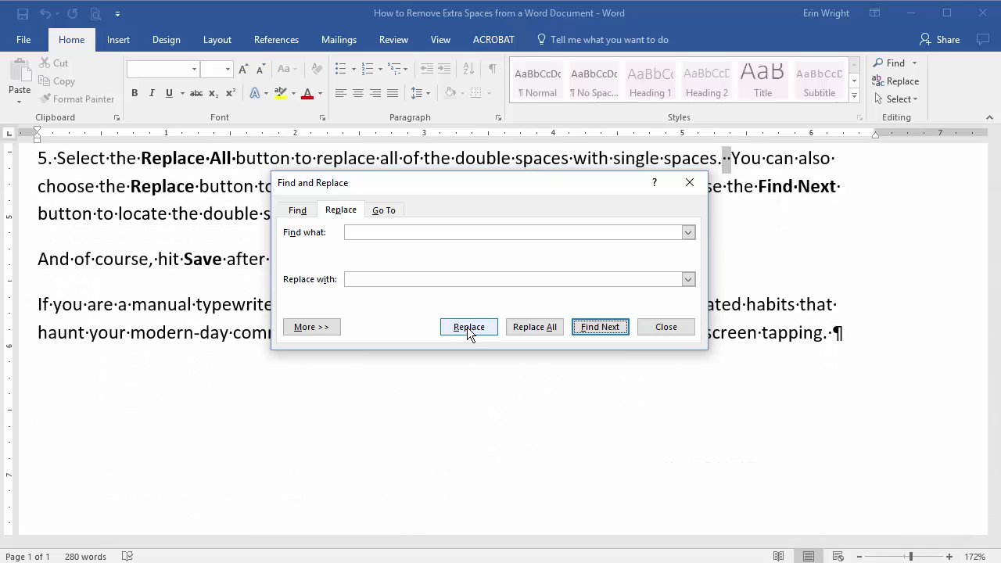
click(467, 326)
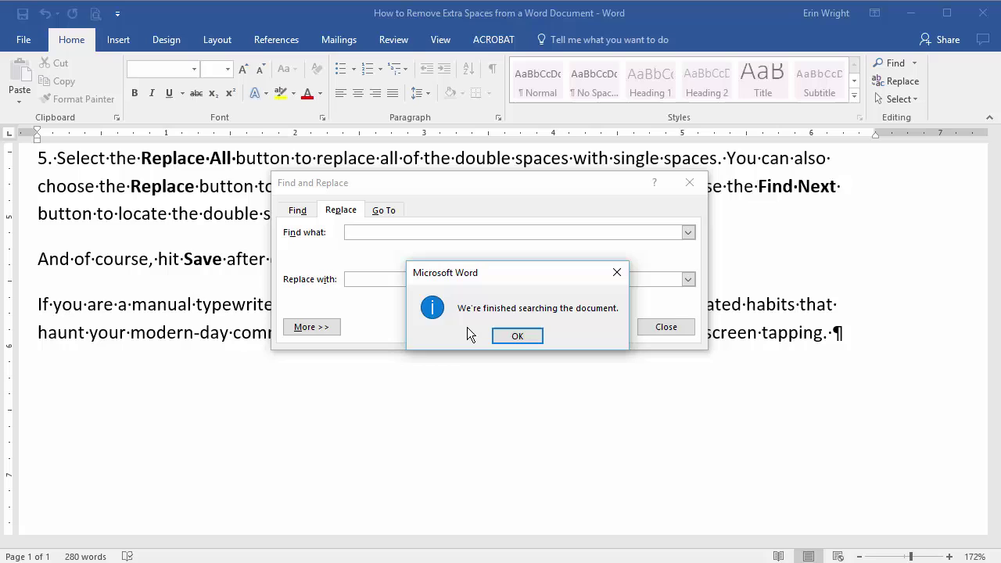
key(Return)
key(Return)
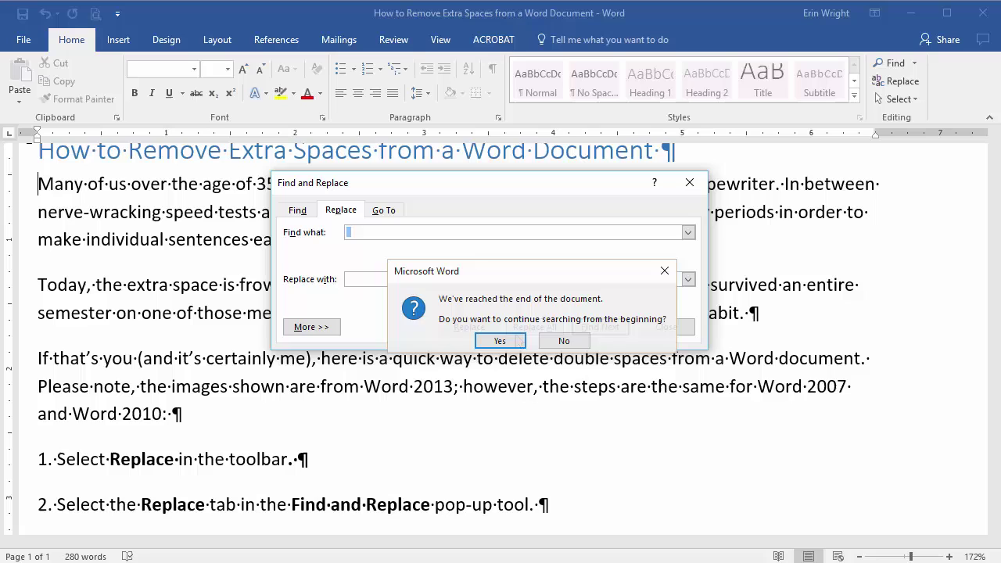
click(500, 340)
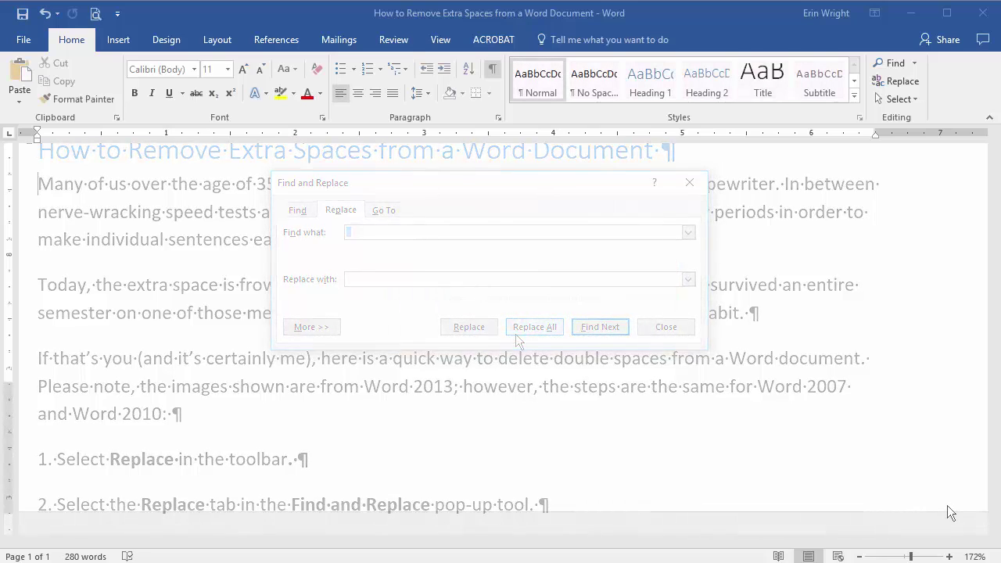